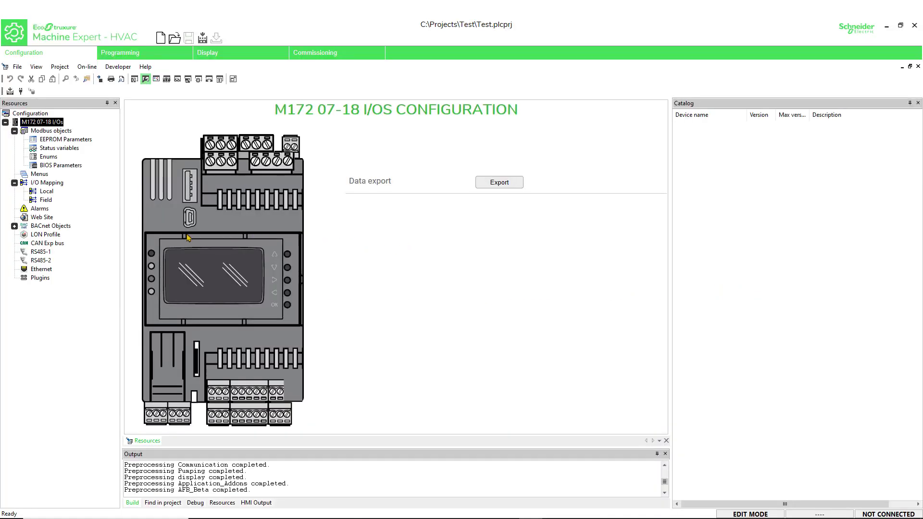
Step: Make the controller master of the CAN expansion bus and drop M172 Expansion 12&28 I/Os onto CAN Exp bus
click(53, 245)
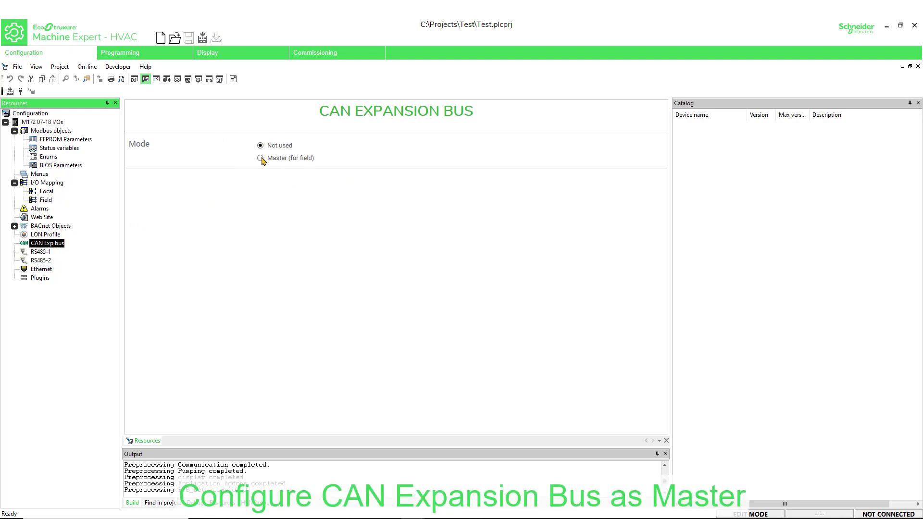
click(261, 158)
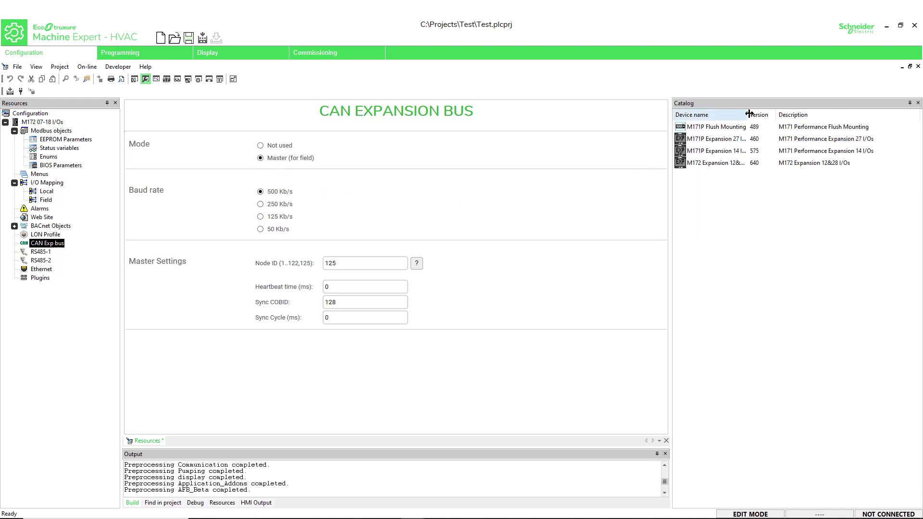
drag(748, 115, 771, 115)
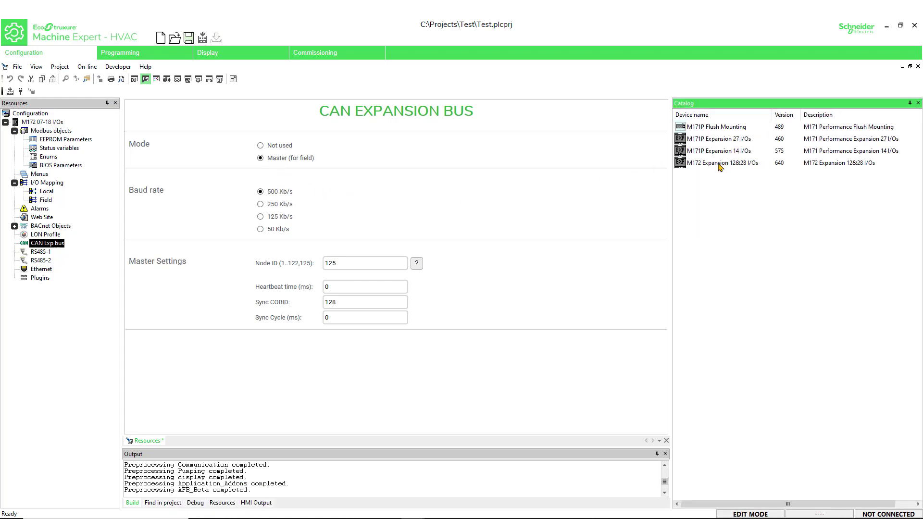
mouse_move(720, 164)
mouse_down()
mouse_move(333, 201)
mouse_move(109, 229)
mouse_move(59, 247)
mouse_up()
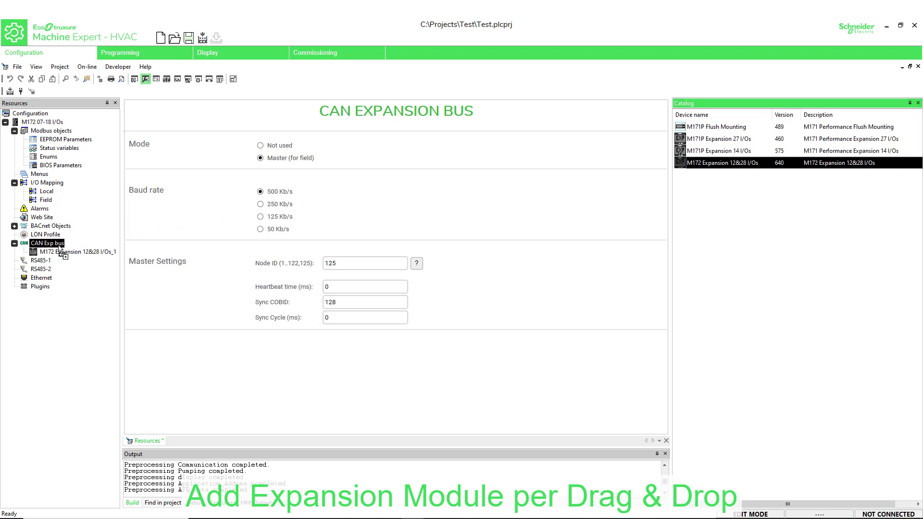
click(70, 252)
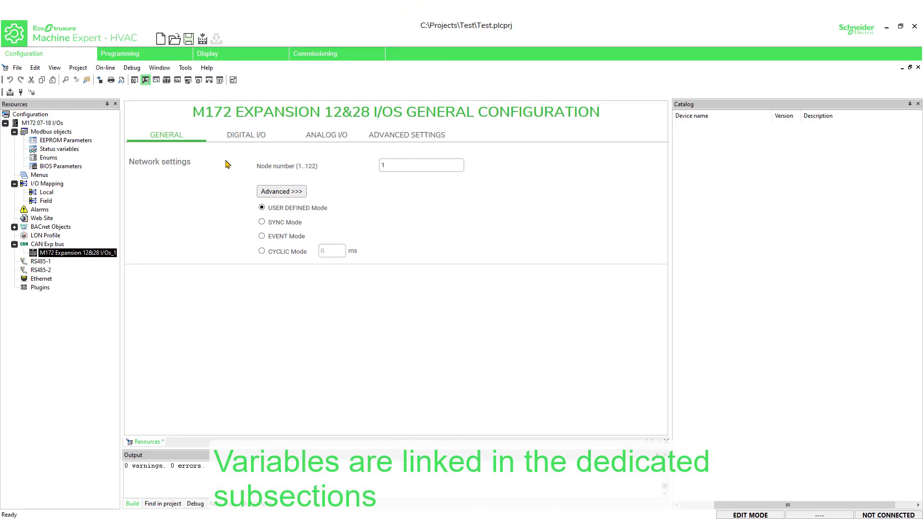
Step: Switch the expansion's IOs Configuration to 12 IOs and back to 28 IOs, then show the Field I/O mapping
click(248, 139)
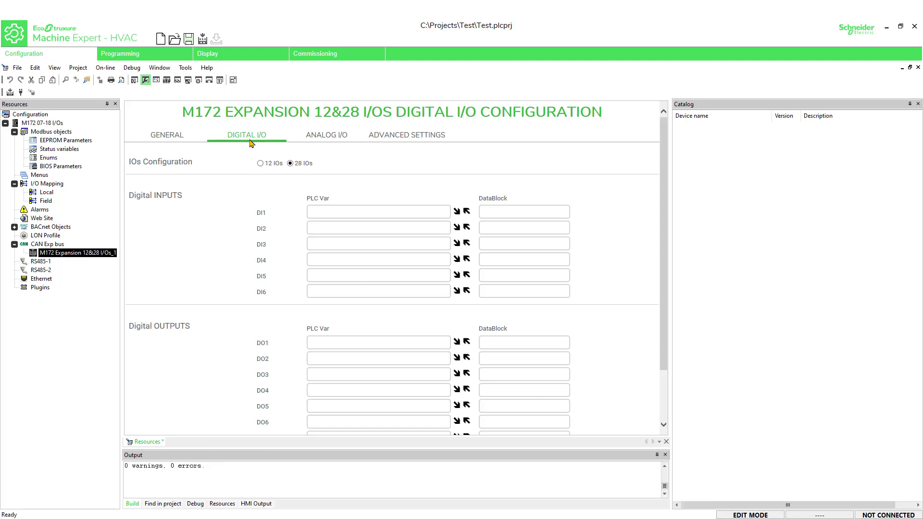
click(261, 163)
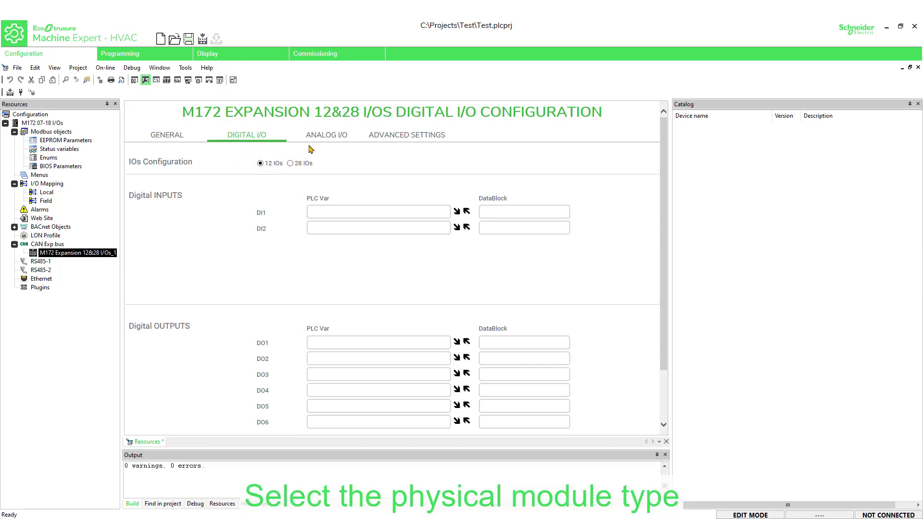
click(327, 140)
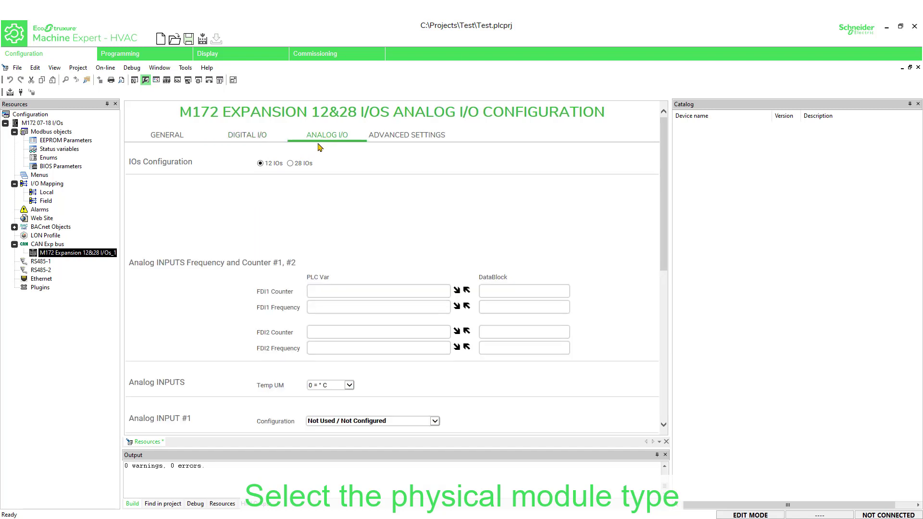
click(291, 164)
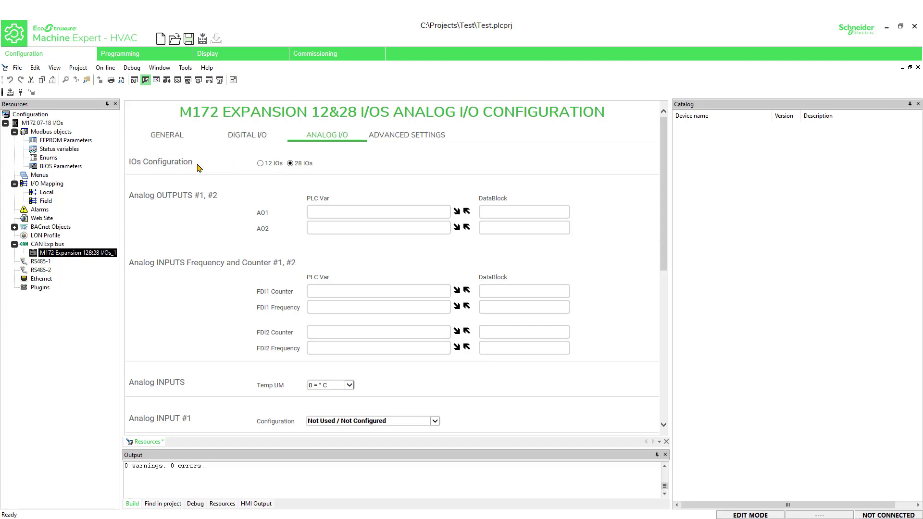
click(50, 203)
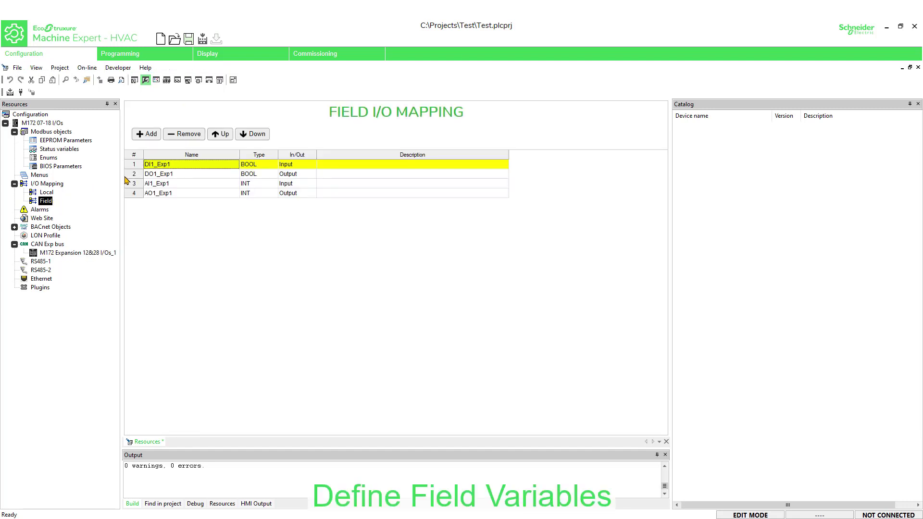
Step: Link expansion input DI1 to DI1_Exp1 (IX10.0) and output DO1 to DO1_Exp1 (QX11.0)
shift+click(137, 194)
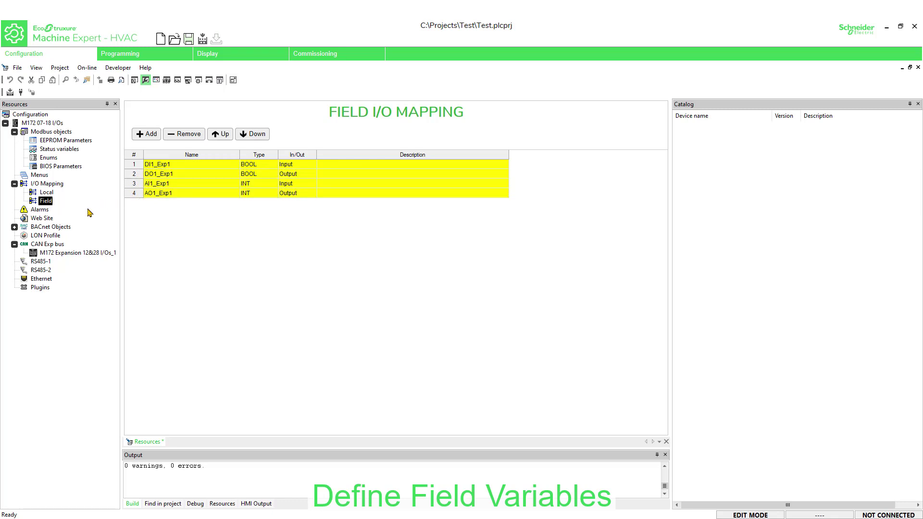
click(80, 254)
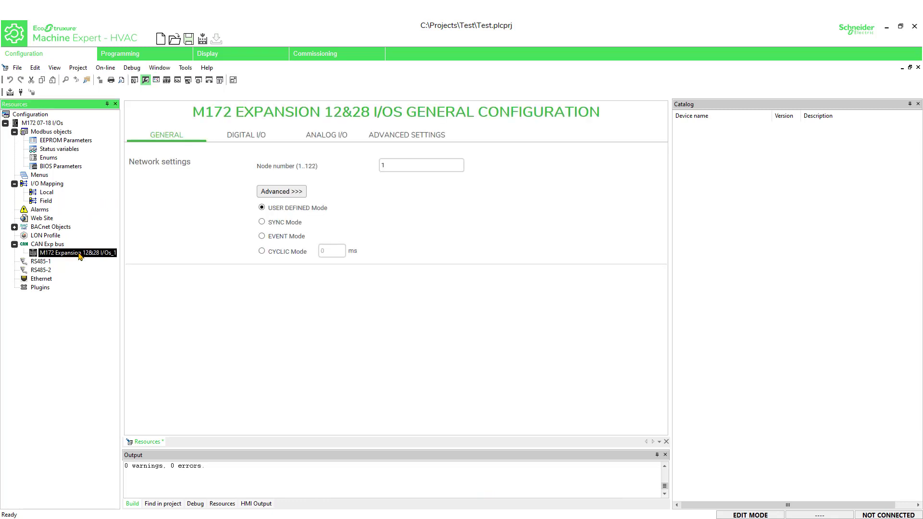
click(241, 138)
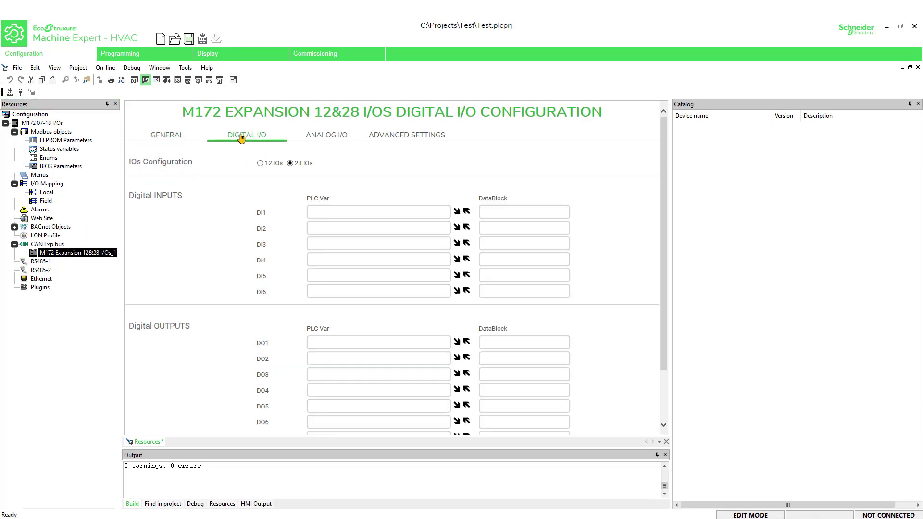
click(456, 211)
click(448, 237)
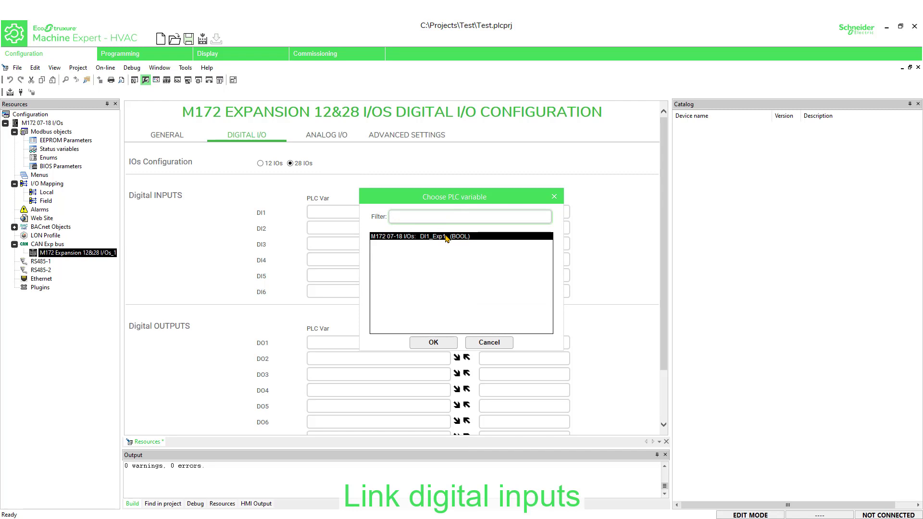
click(435, 342)
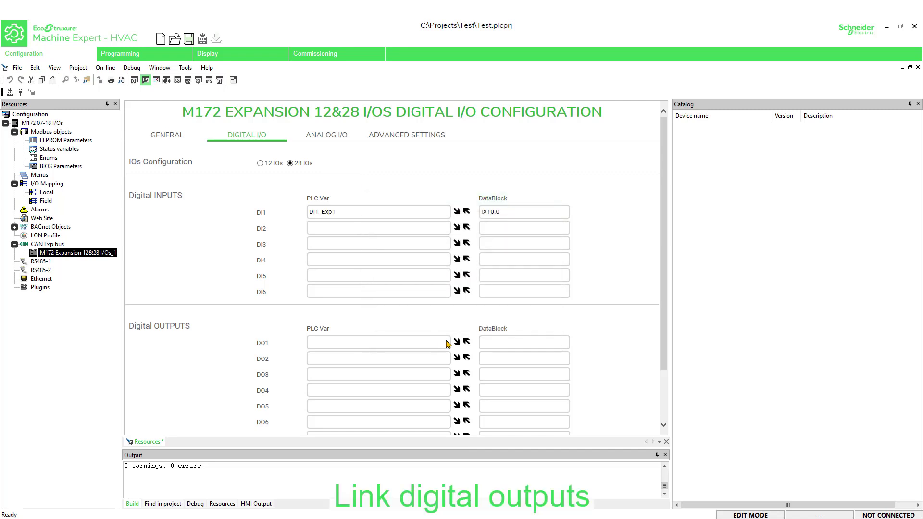
click(456, 342)
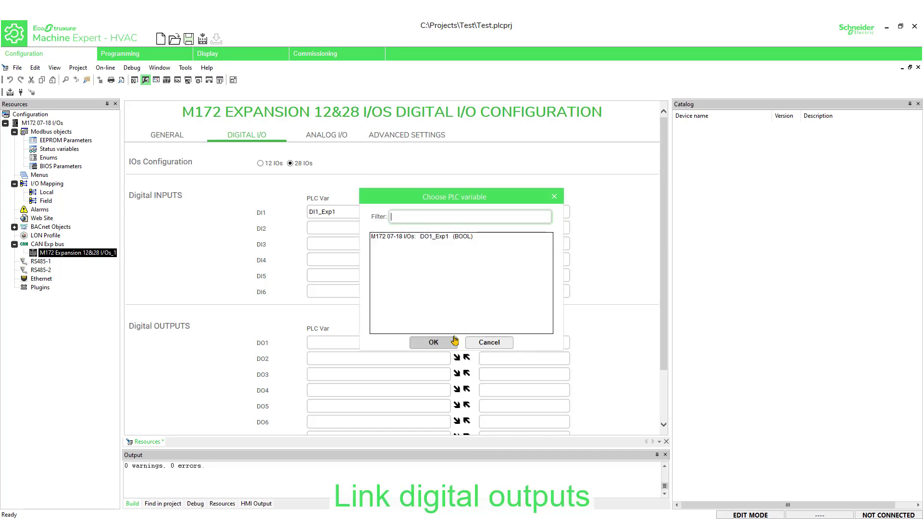
click(419, 238)
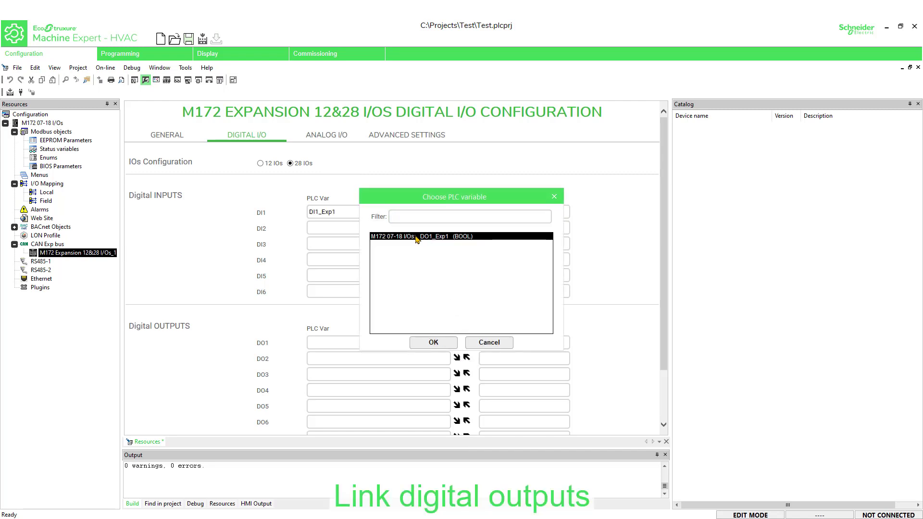
click(434, 342)
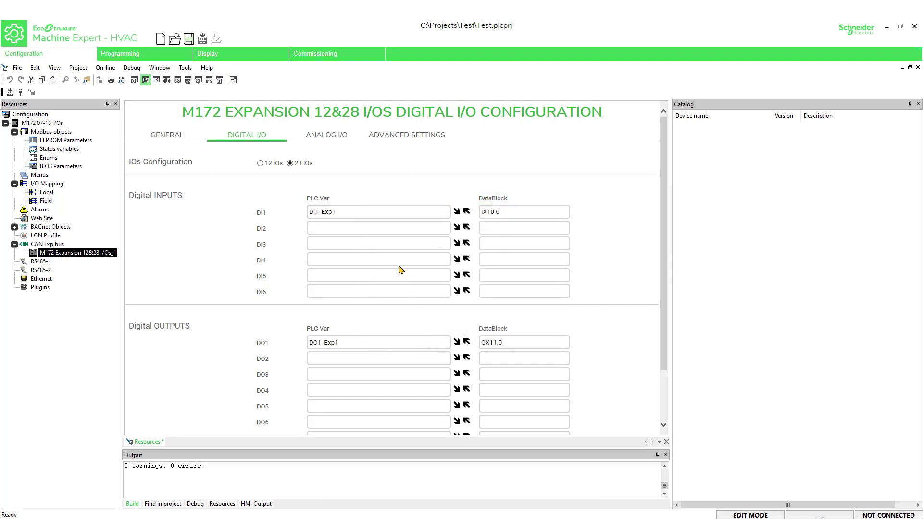
click(327, 141)
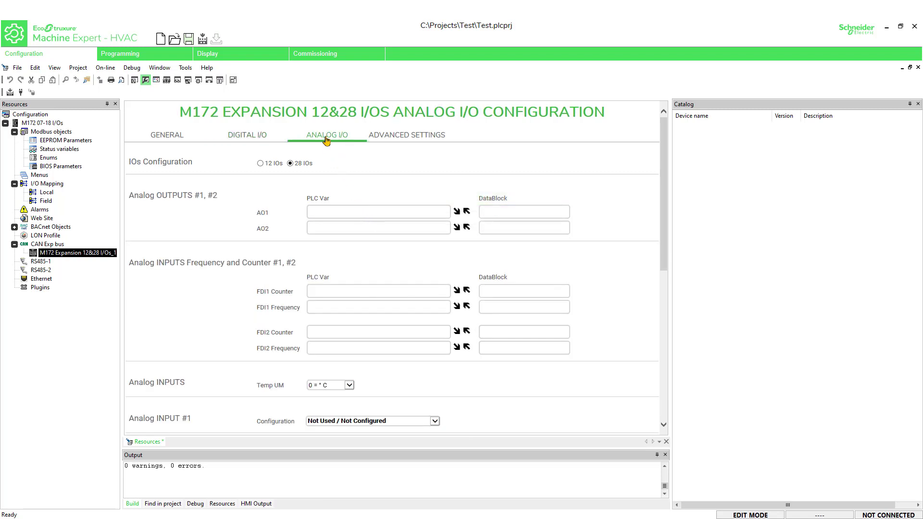
Step: Link the expansion's analog output AO1 to the AO1_Exp1 variable (QW10.0)
click(456, 213)
click(426, 238)
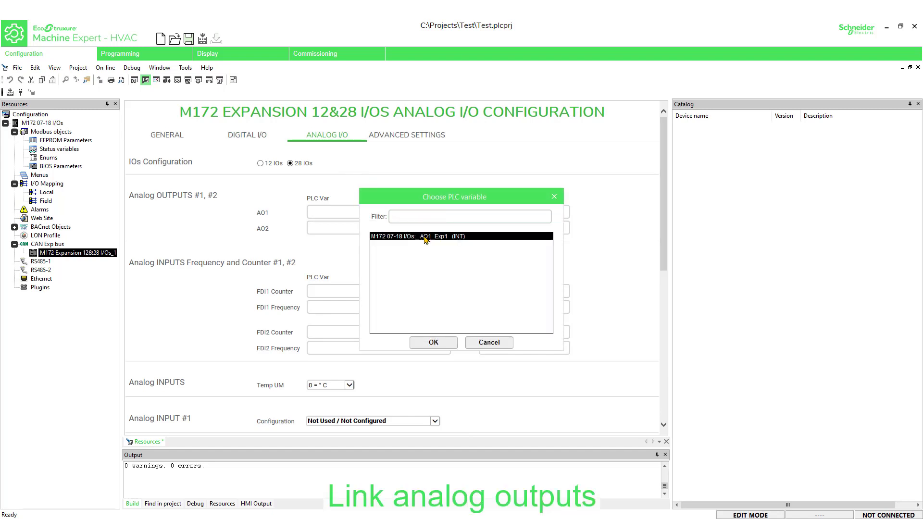
click(443, 344)
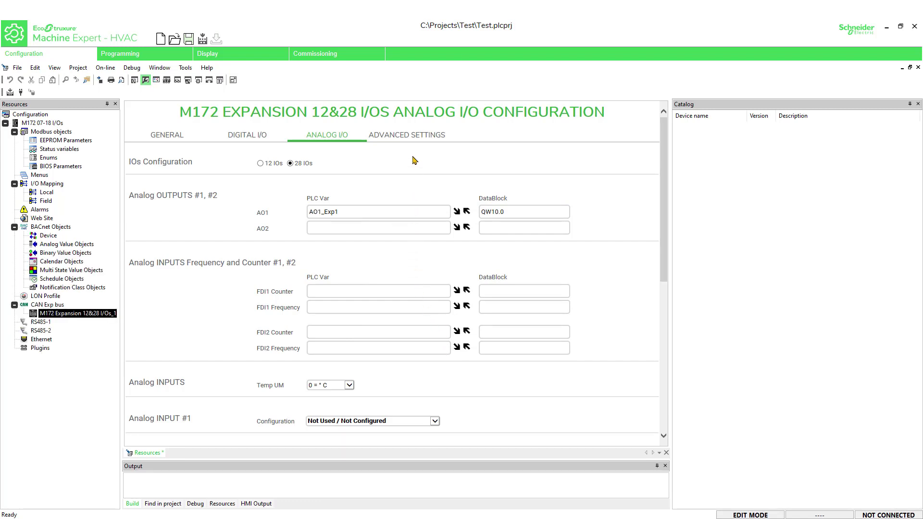
Step: Add the Cfg_AO1 parameter to the Advanced Settings table and select its Value cell
click(413, 139)
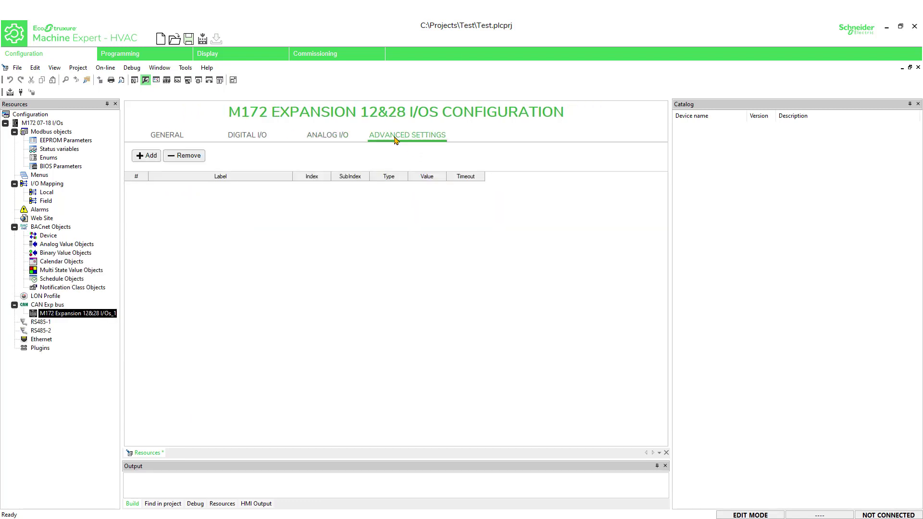
click(148, 156)
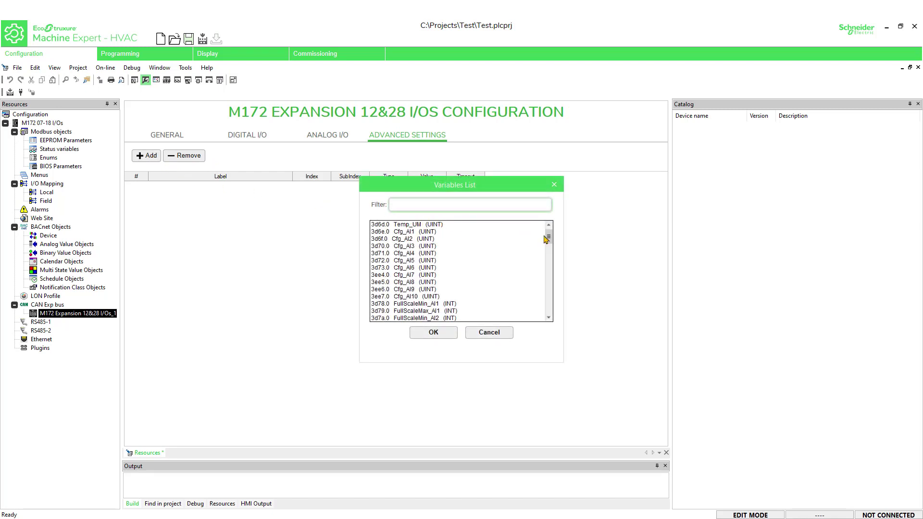
drag(548, 236, 549, 293)
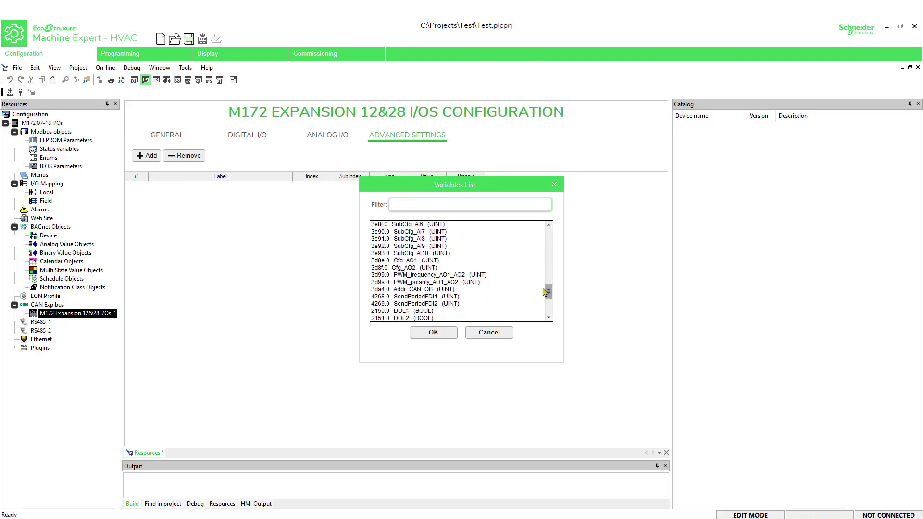
click(424, 262)
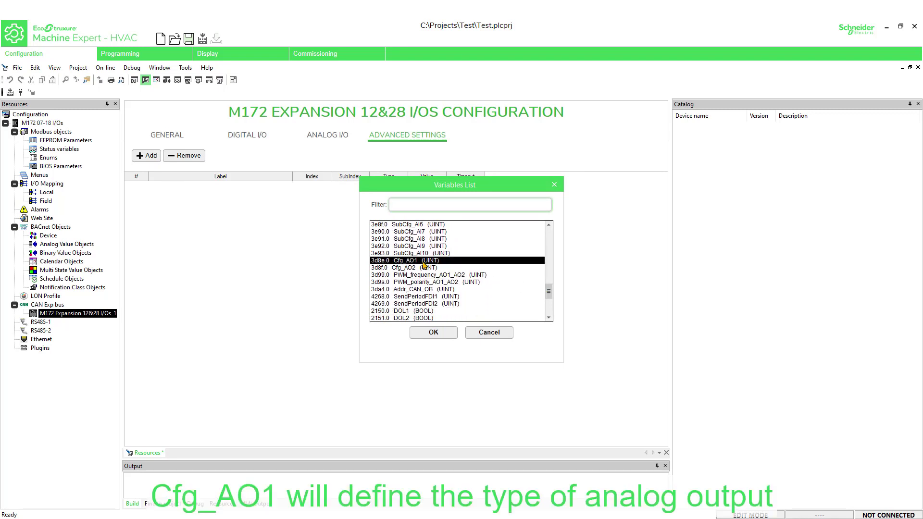
click(434, 332)
click(420, 187)
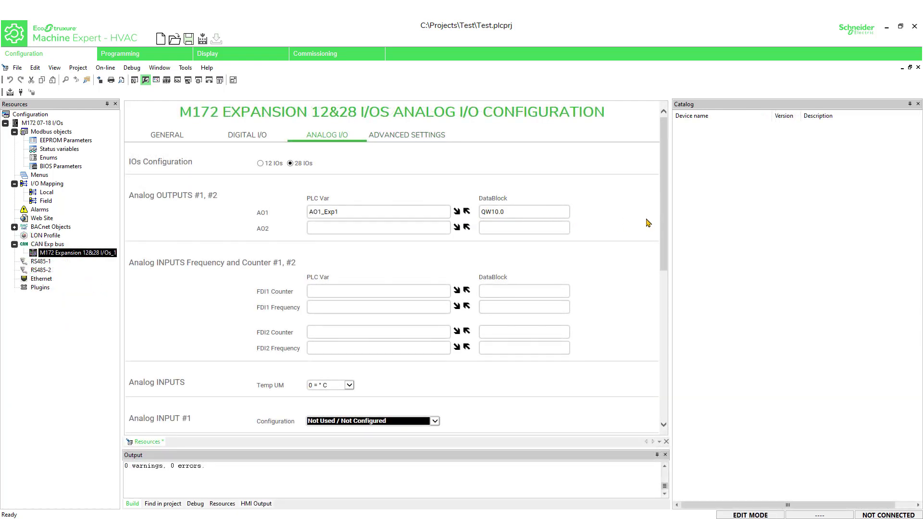
Step: Set Analog INPUT #1 to 0 = NTC(NK103) and link AI1 to the AI1_Exp1 variable
drag(667, 223, 660, 340)
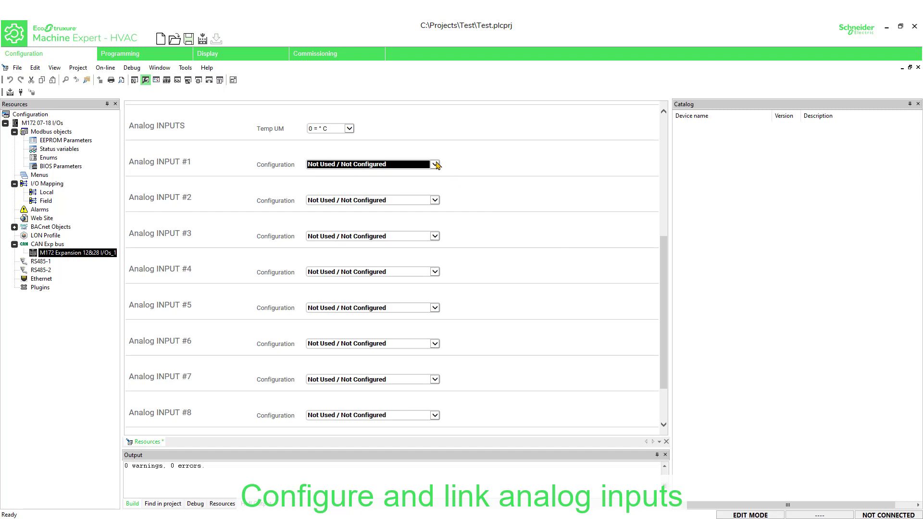
click(435, 165)
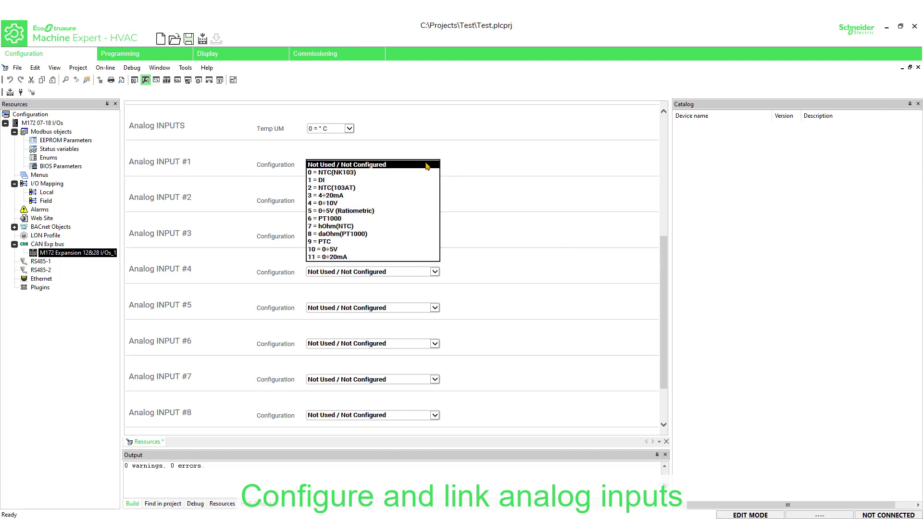
click(345, 173)
click(348, 198)
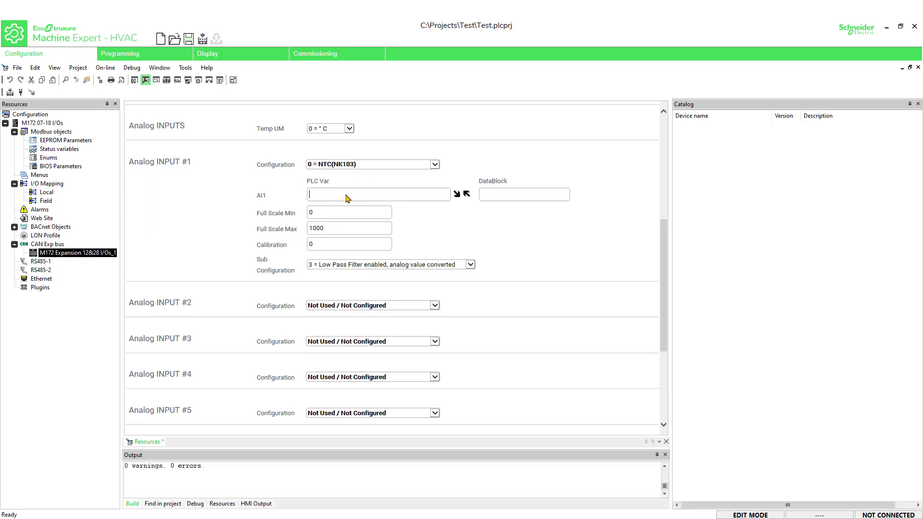
click(455, 195)
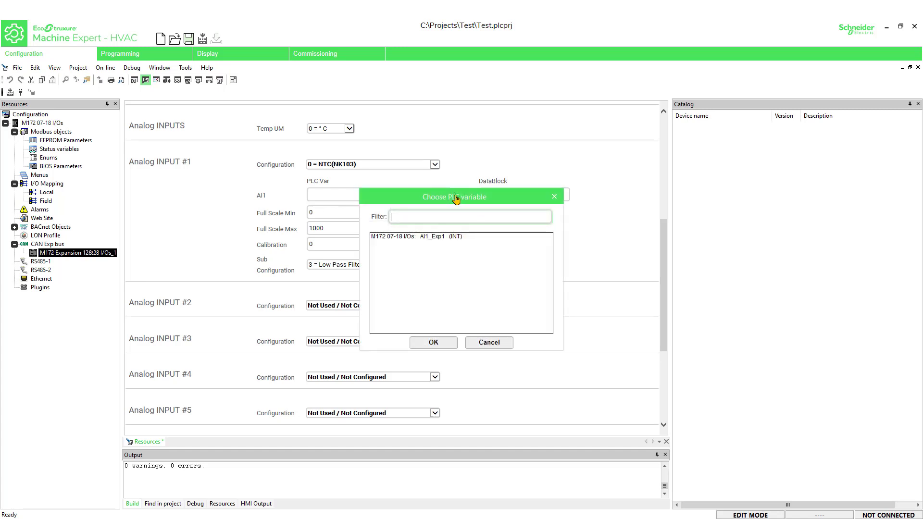
click(416, 237)
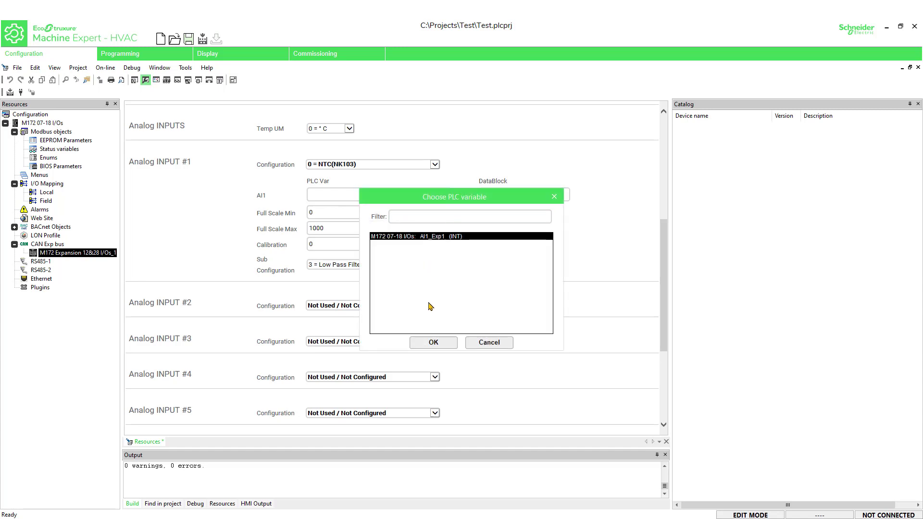
click(434, 343)
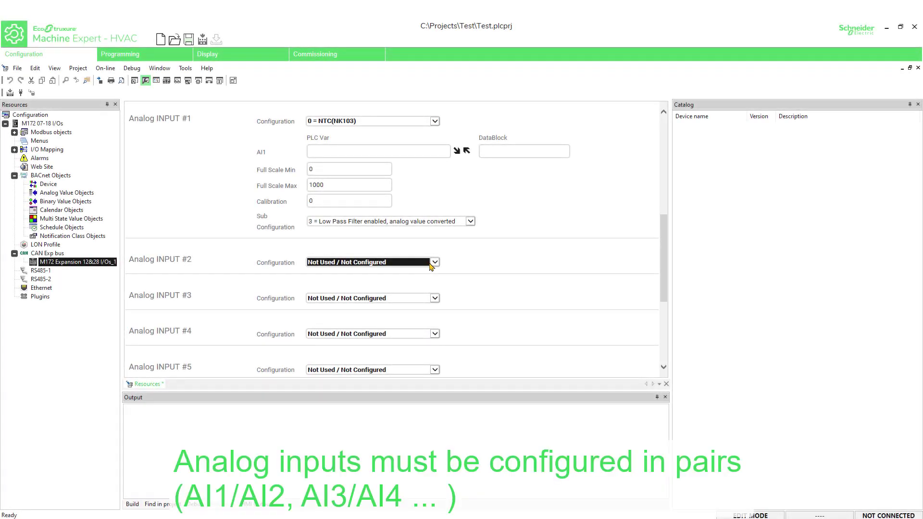
click(431, 266)
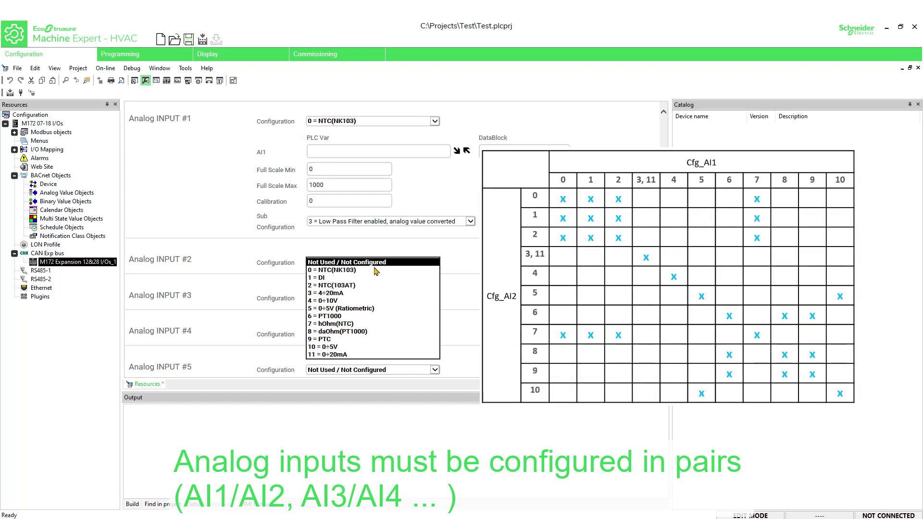
Step: Set Analog INPUT #2 to 0 = NTC(NK103), compile the PLC project, and clear the build output
click(350, 272)
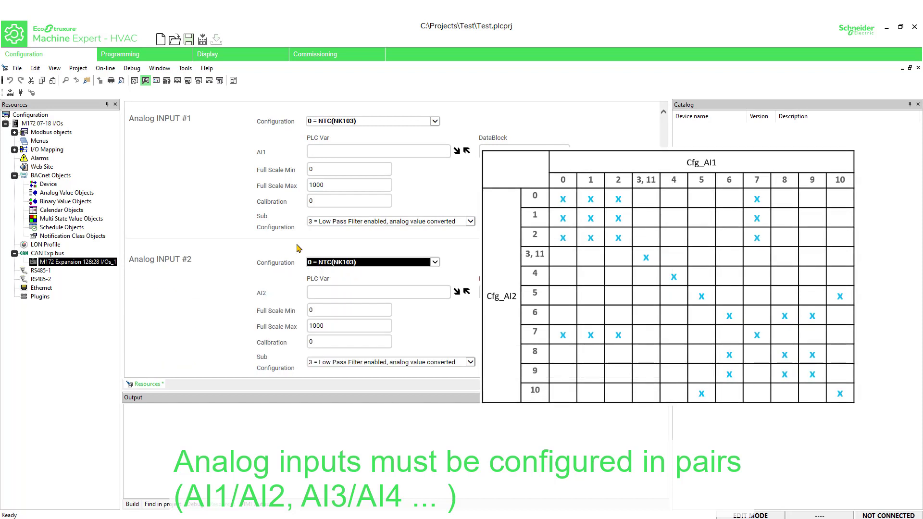
click(10, 93)
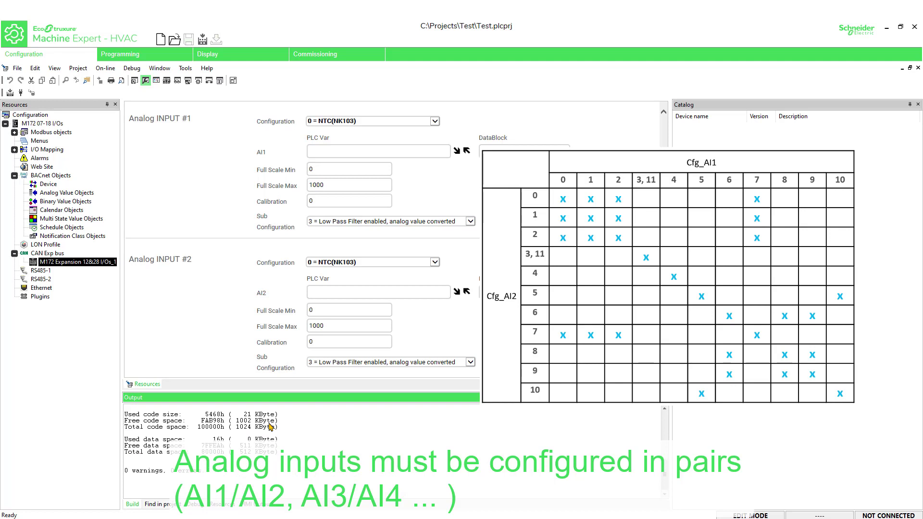
right_click(316, 423)
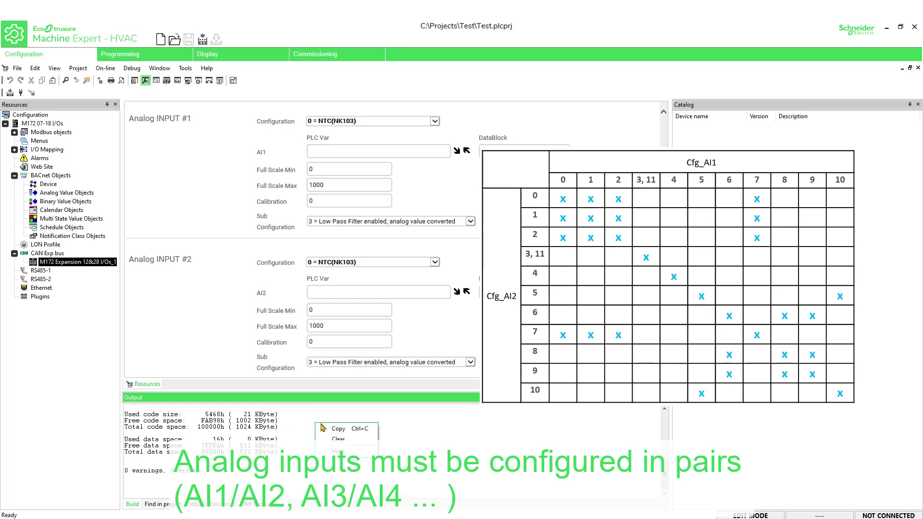
click(342, 440)
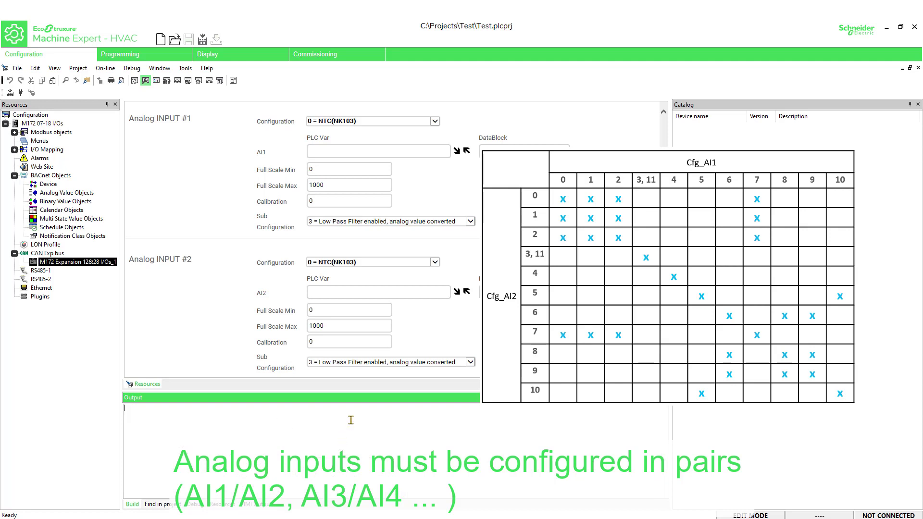
Step: Change Analog INPUT #2 to 3 = 4÷20mA, recompile, and select the resulting pairing ERROR
click(435, 265)
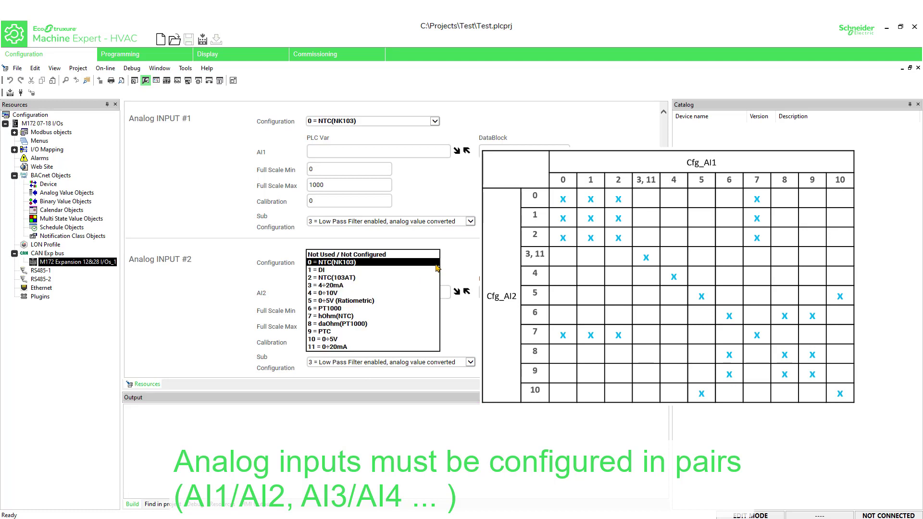
click(342, 286)
click(9, 92)
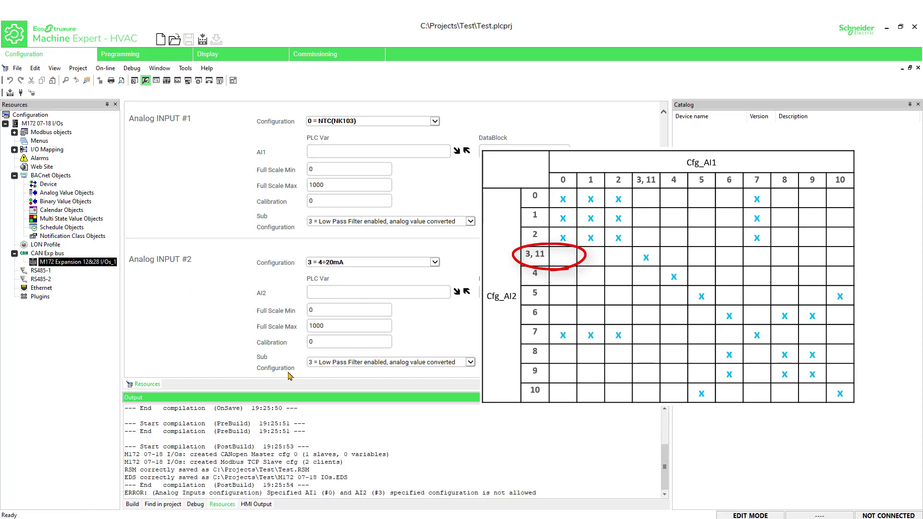
click(131, 494)
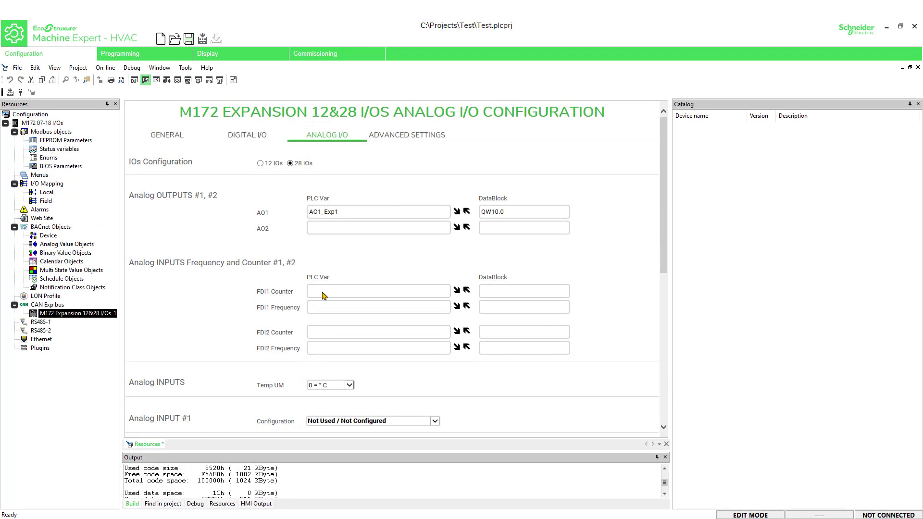
Step: Check udFDI1 in Status variables, then assign udFDI1 (MW110.0) to the expansion's FDI1 Counter
click(76, 150)
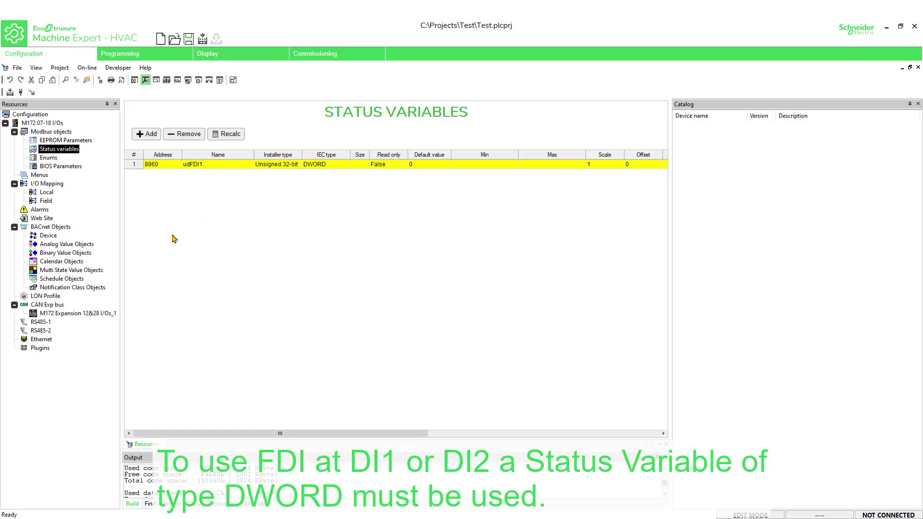
click(102, 315)
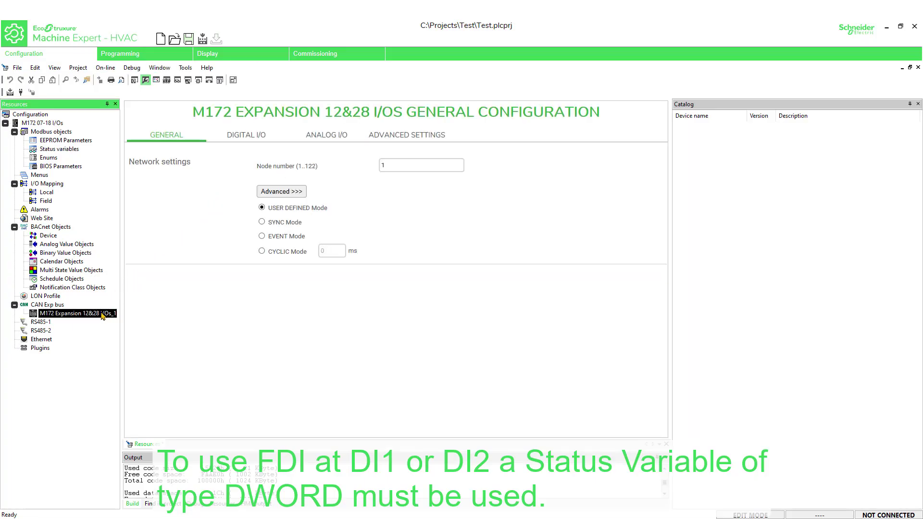
click(333, 138)
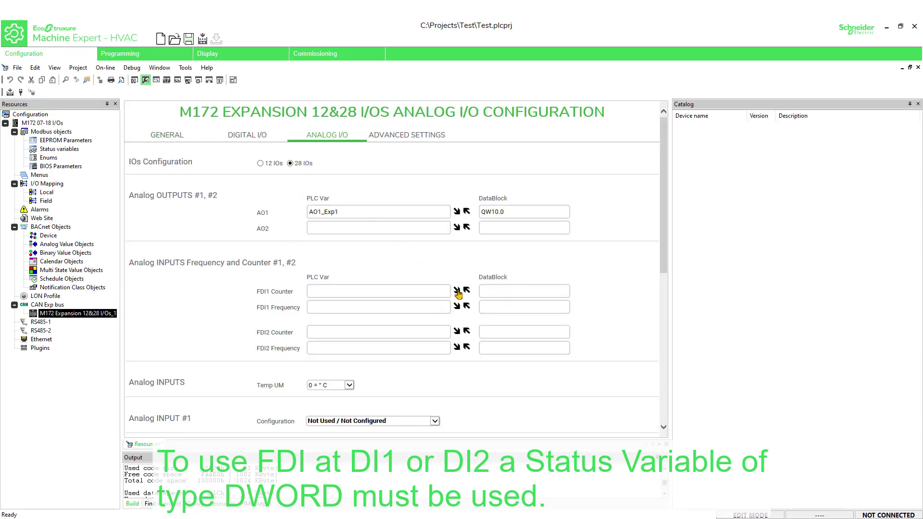
click(457, 291)
click(421, 236)
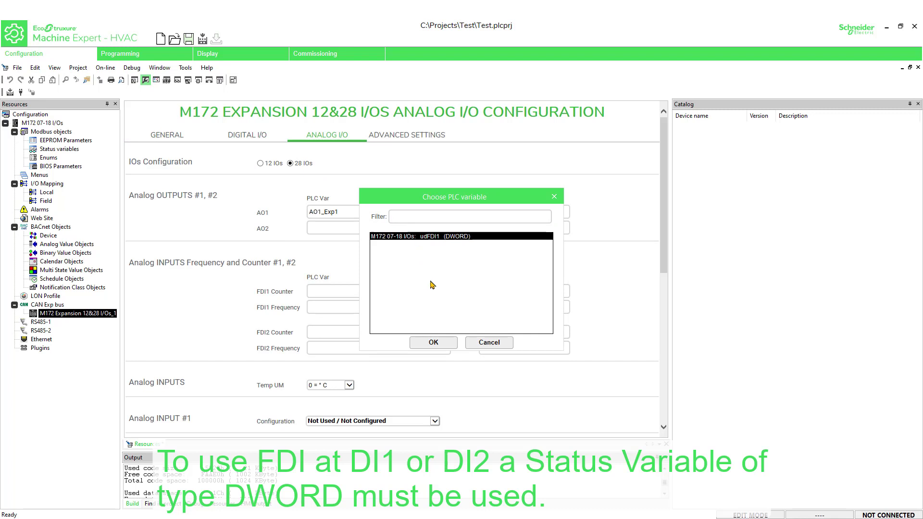
click(434, 342)
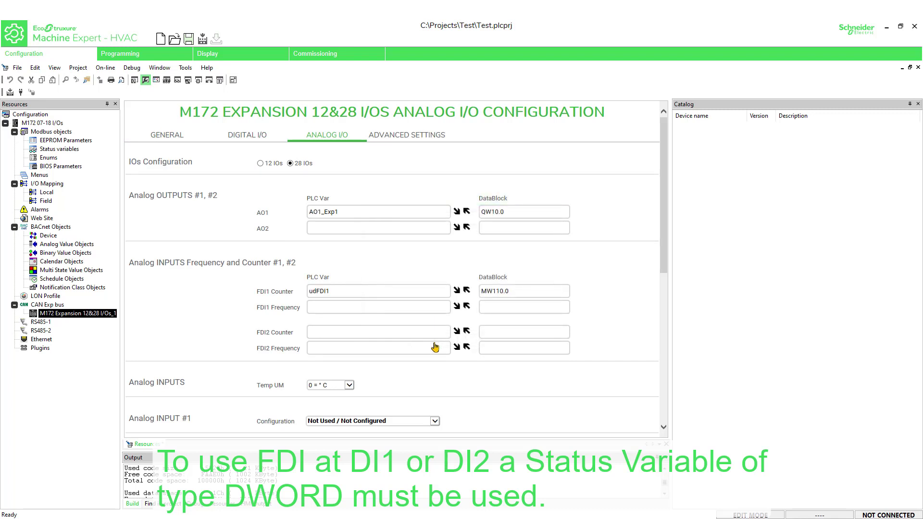
Step: Add SendPeriodFDI1 (index 4268, UINT) from the Variables List to the Advanced Settings table
click(409, 137)
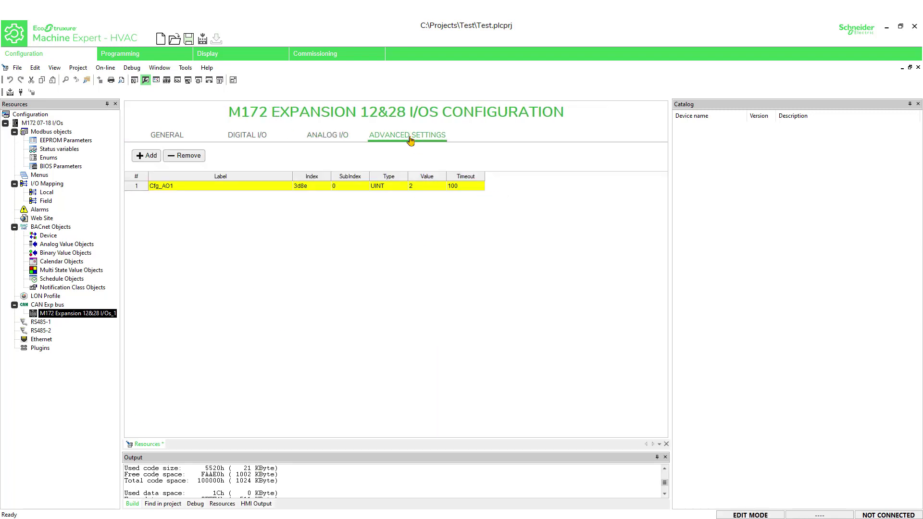
click(147, 157)
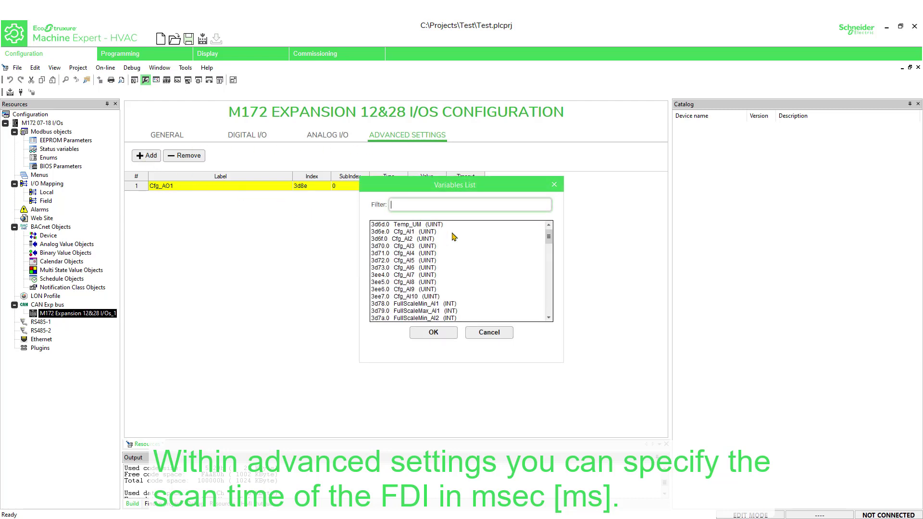
drag(548, 237, 550, 291)
click(434, 304)
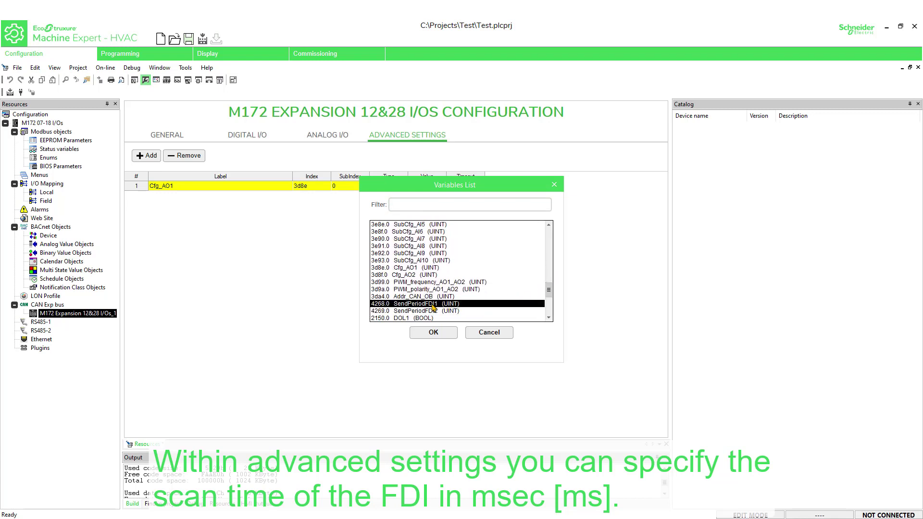
click(435, 333)
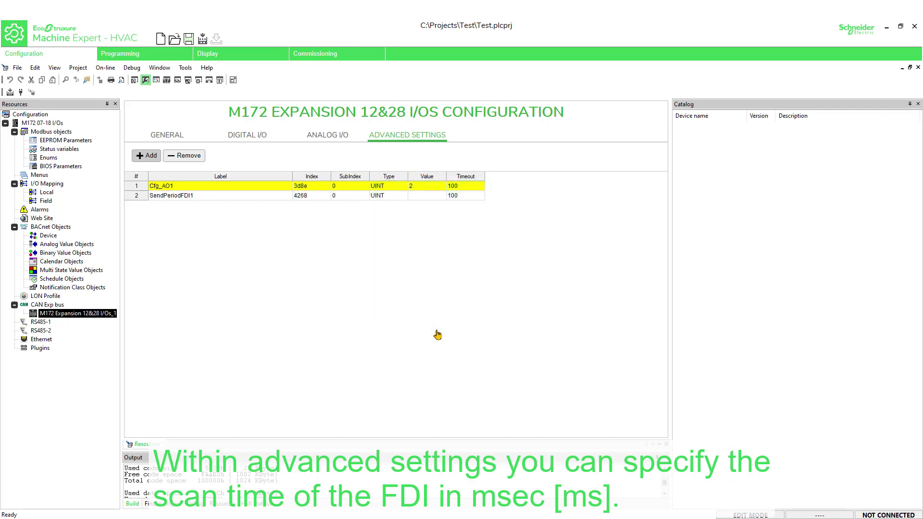
Step: Edit the SendPeriodFDI1 value, then in Programming expand Aux Variables to the IO_Mapping group
double_click(419, 196)
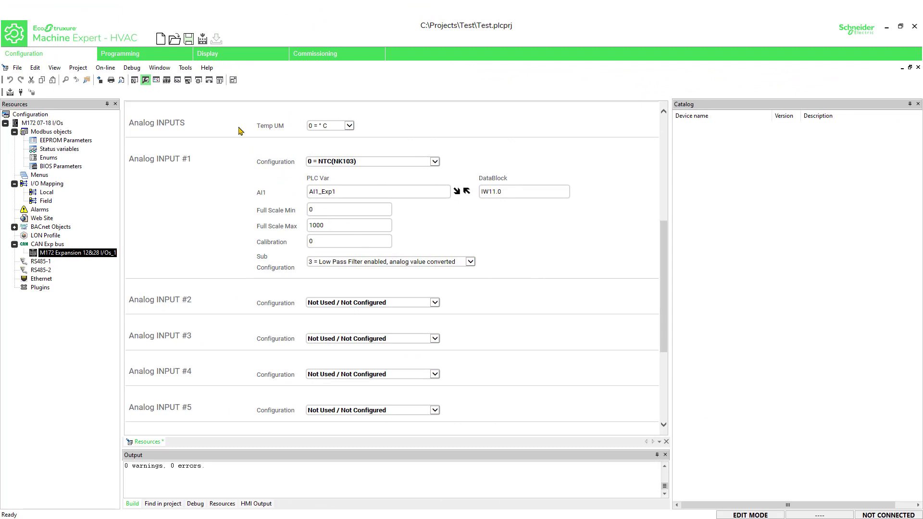
click(161, 60)
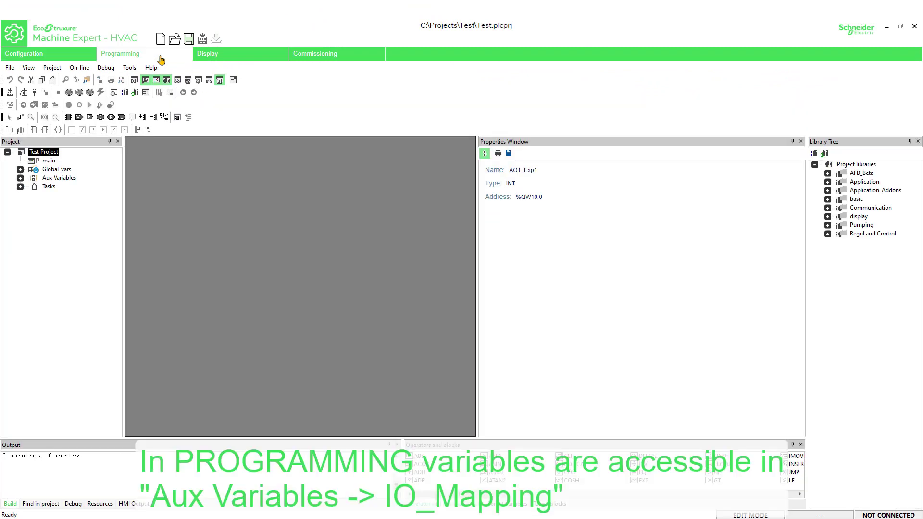
click(21, 178)
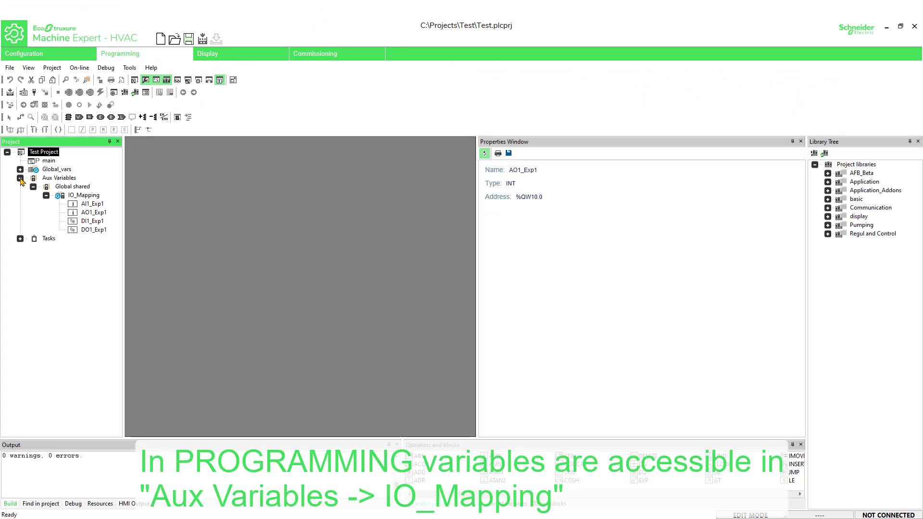
click(80, 197)
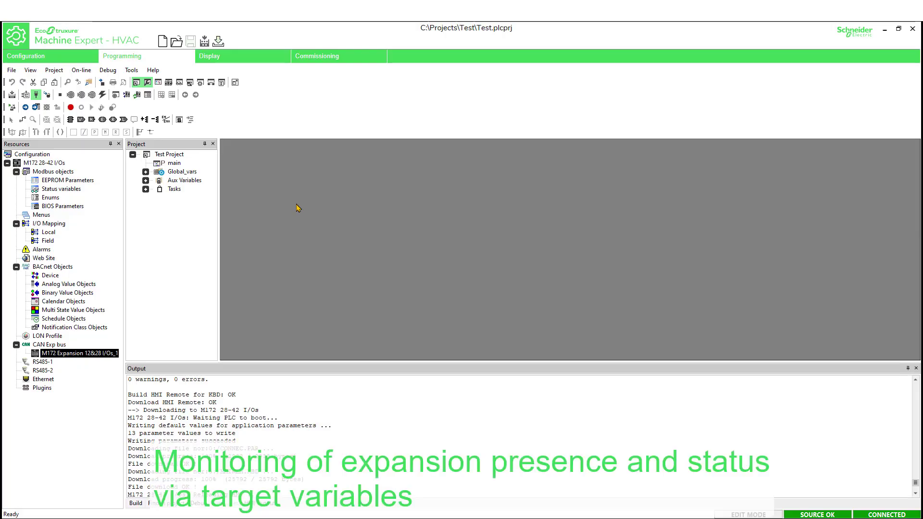
Step: Open the Watch window and show the Target variables list grouped by folder
click(159, 85)
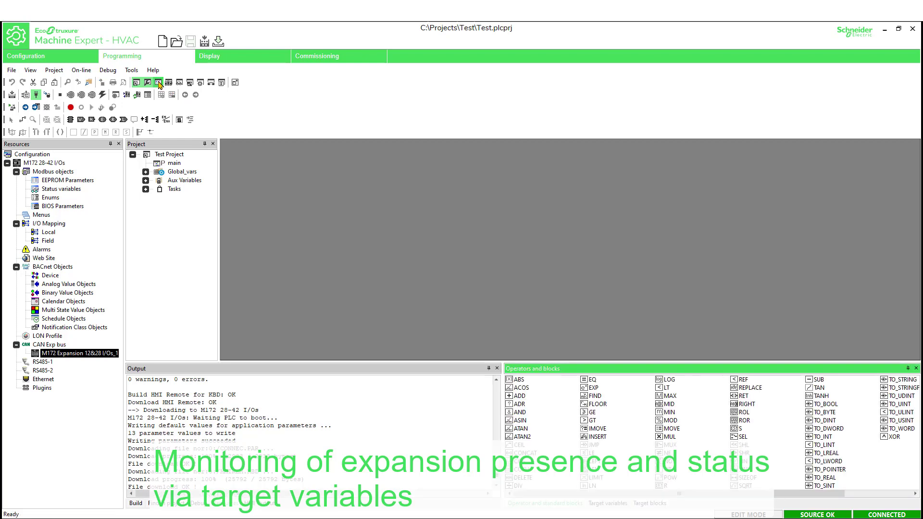
click(179, 85)
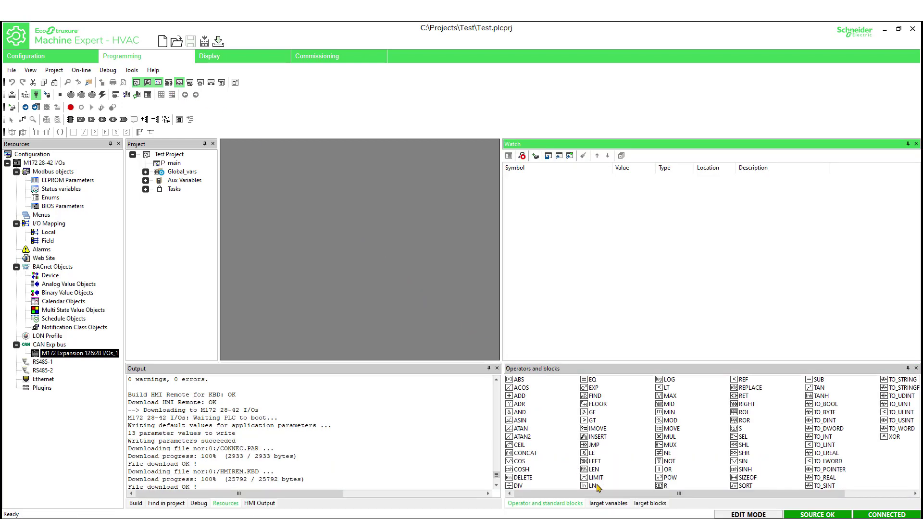
click(609, 504)
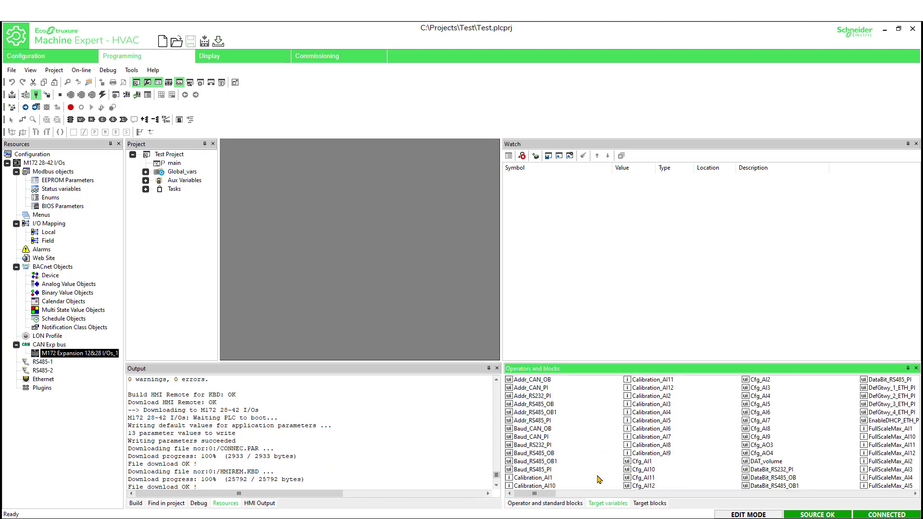
right_click(592, 418)
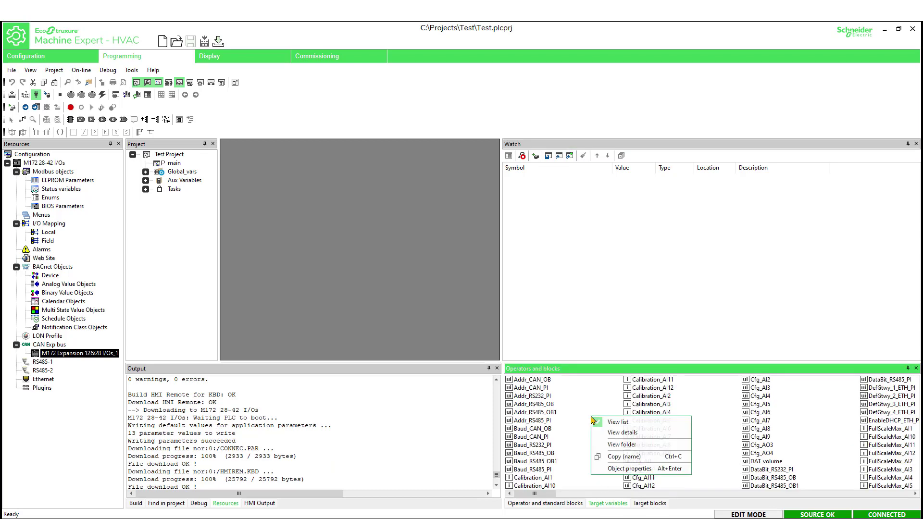
click(610, 449)
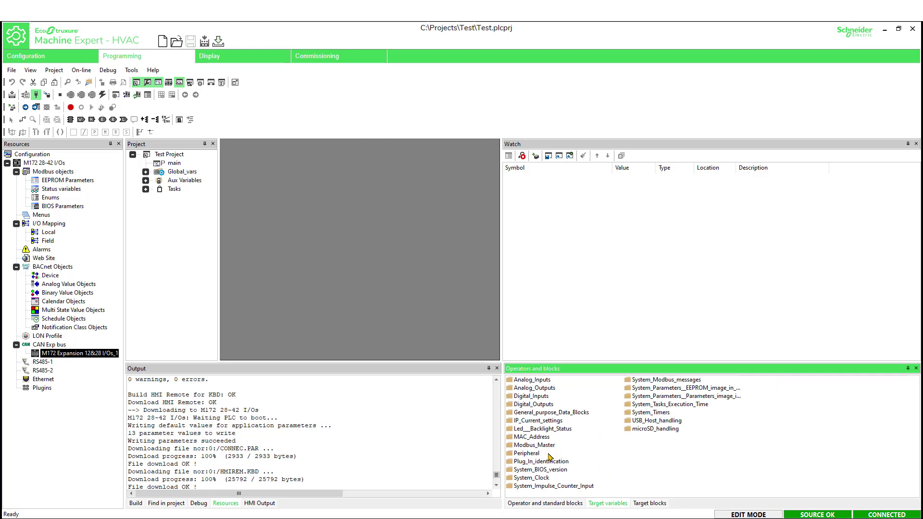
Step: Open the Peripheral folder and drag sysPeripheralStatus into the Watch window
click(532, 455)
double_click(533, 456)
drag(547, 397, 549, 231)
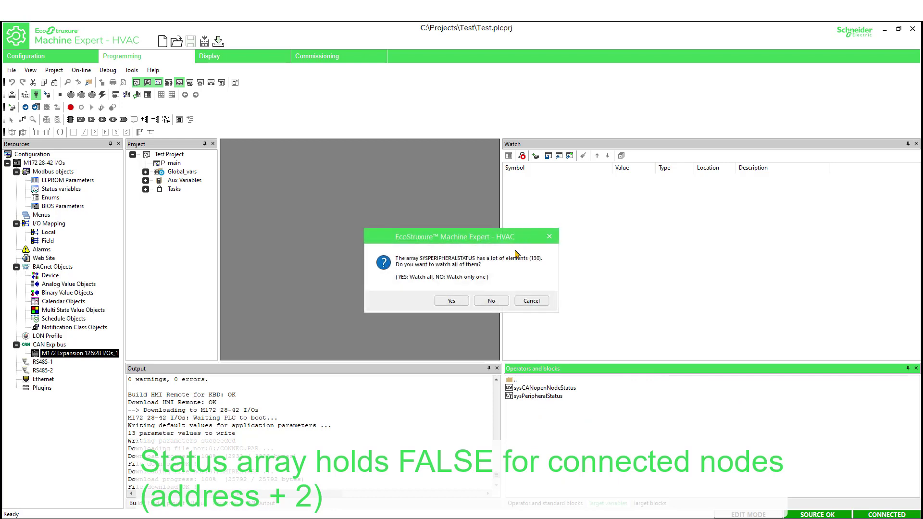
Step: Watch all SYSPERIPHERALSTATUS elements and check element [3] reads FALSE for the expansion
click(452, 302)
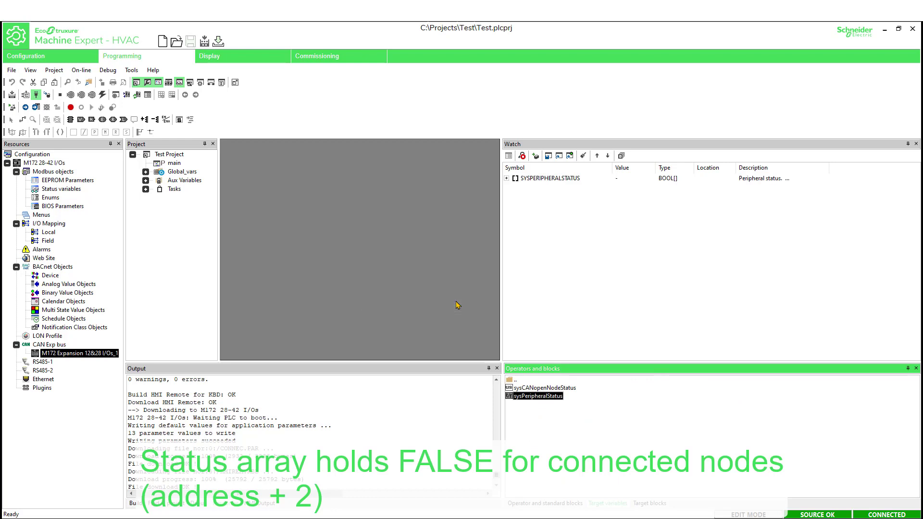
click(506, 179)
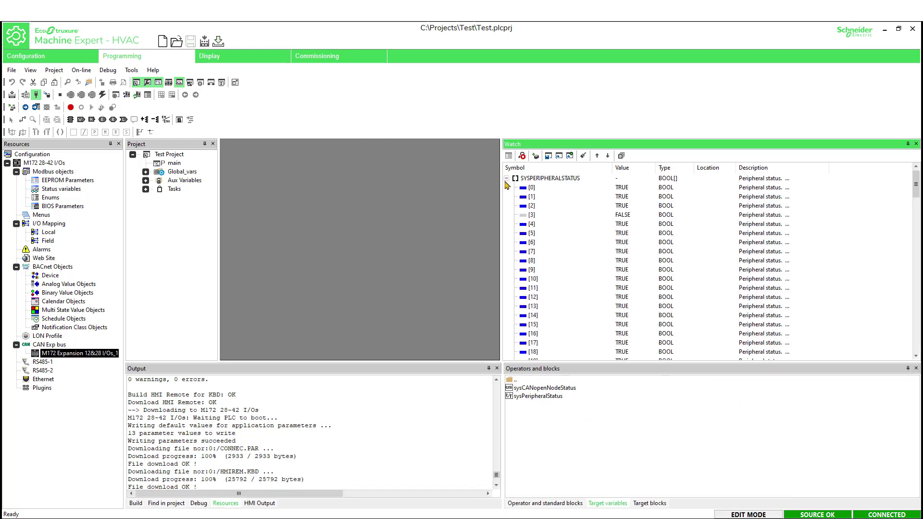
click(528, 216)
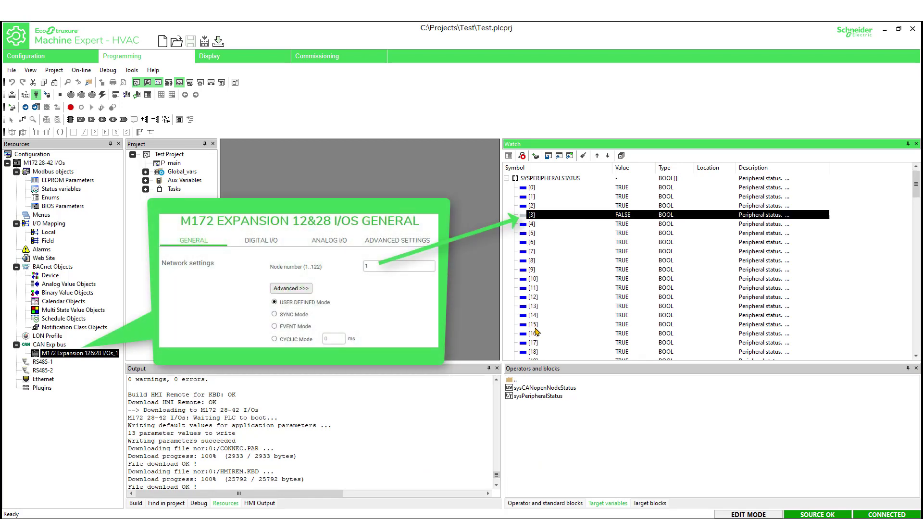
click(507, 178)
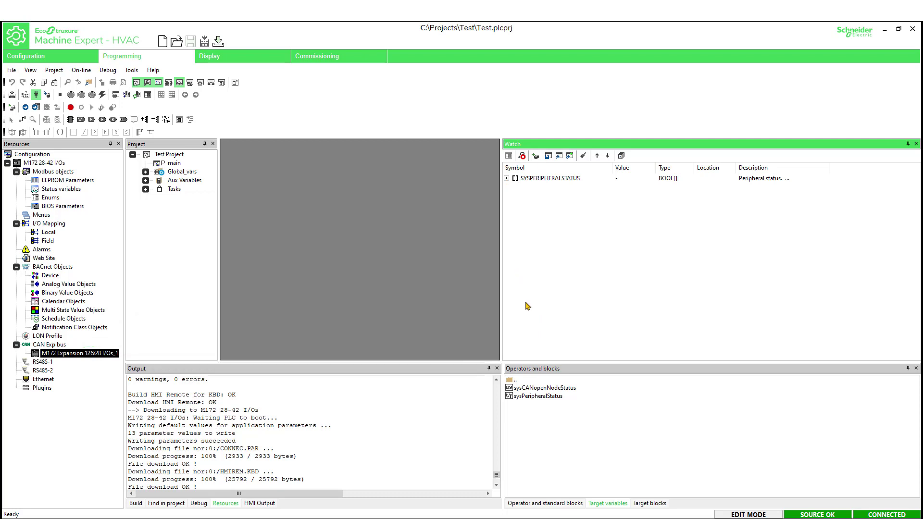
Step: Add the whole sysCANopenNodeStatus array to the Watch window and confirm element [3] reads 5
drag(551, 389, 546, 305)
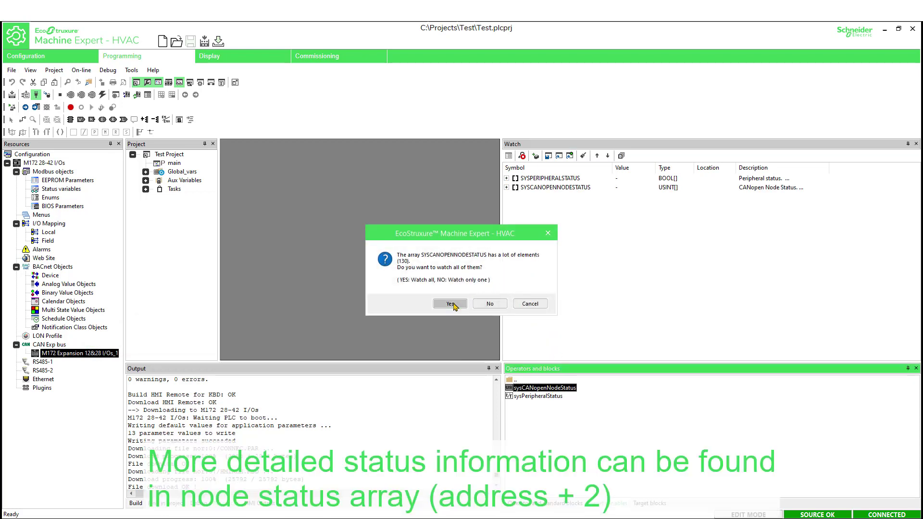
click(451, 304)
click(507, 187)
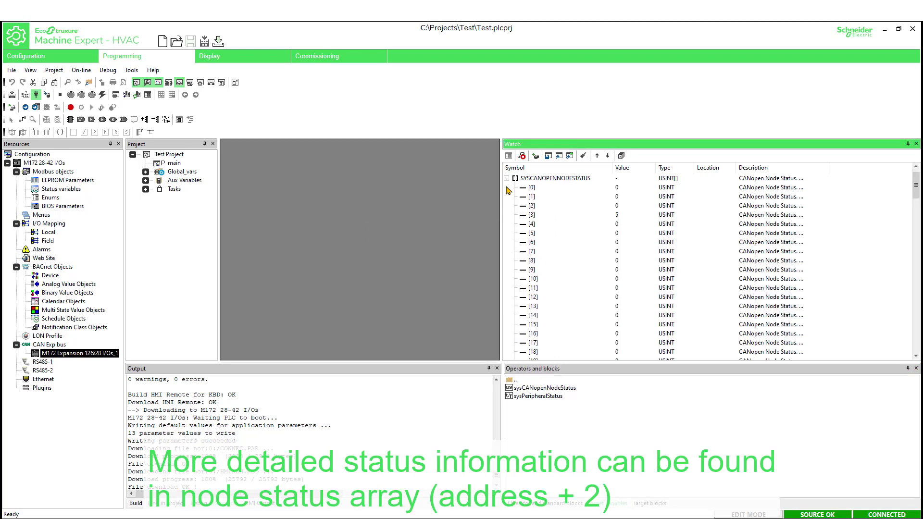
click(532, 216)
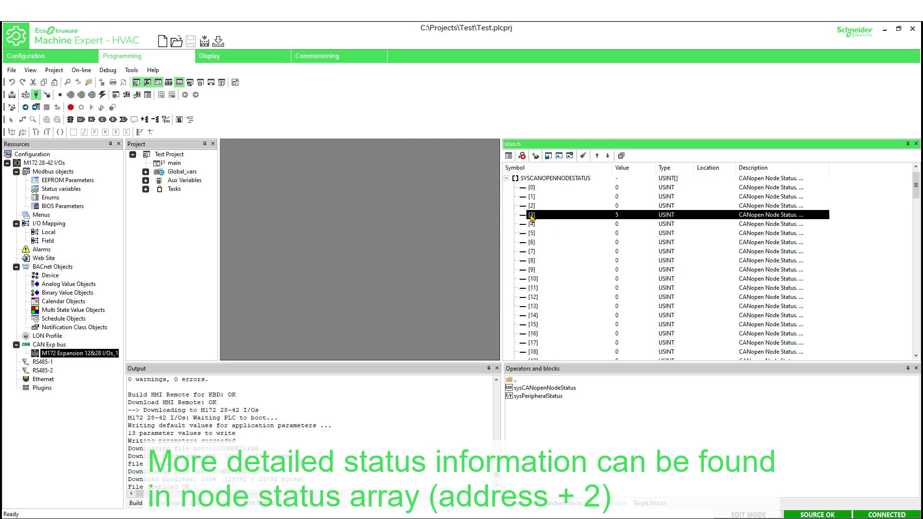